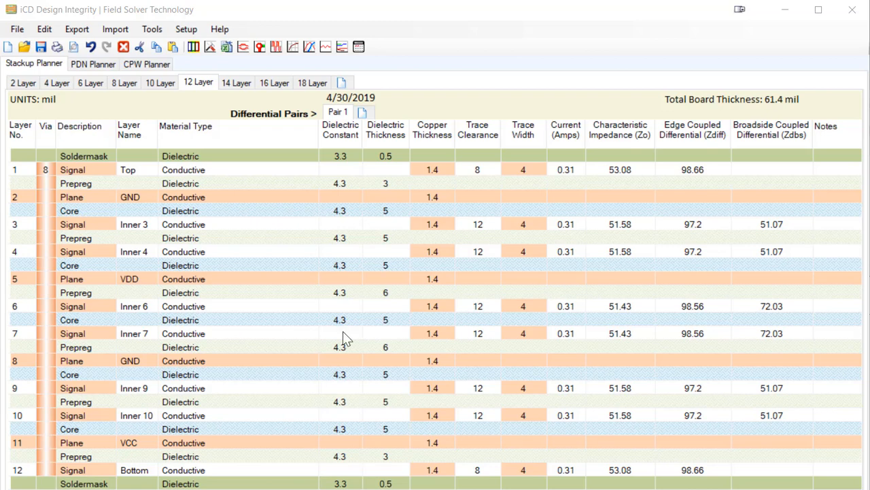
Step: Examine the Top signal layer's impedance plots for trace width, trace thickness, trace clearance and differential coupling
left_click(521, 174)
right_click(521, 175)
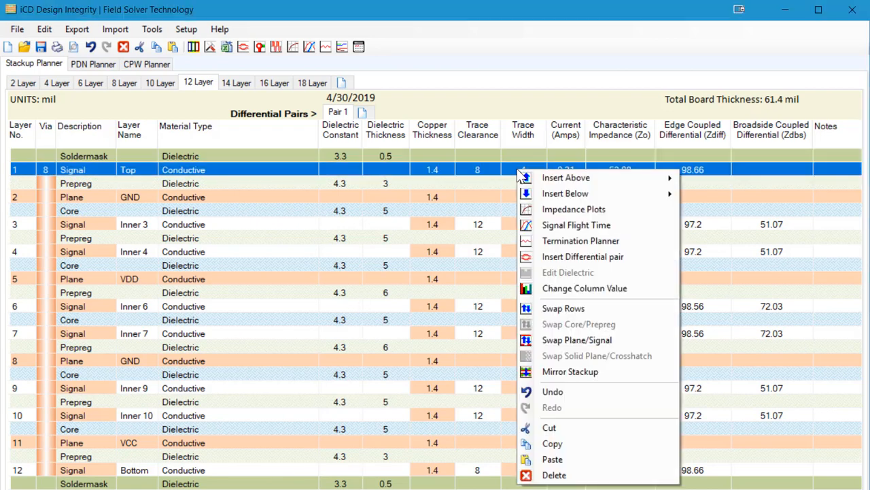
left_click(561, 208)
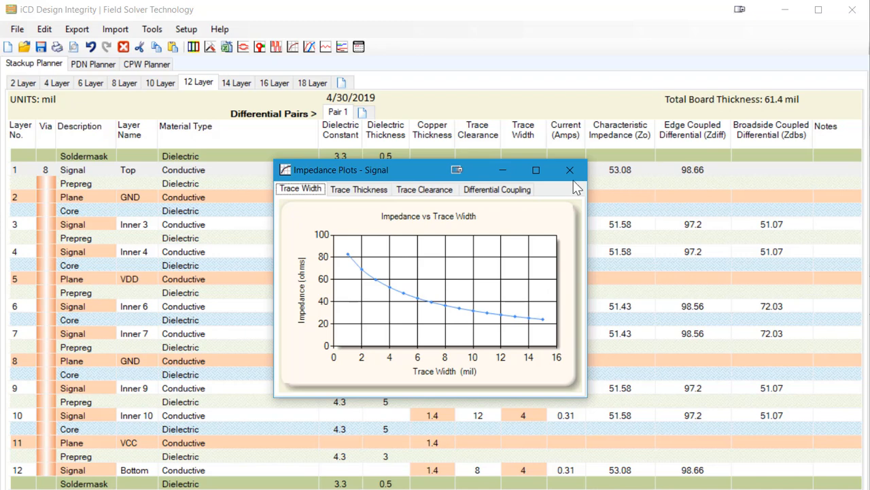
left_click(359, 191)
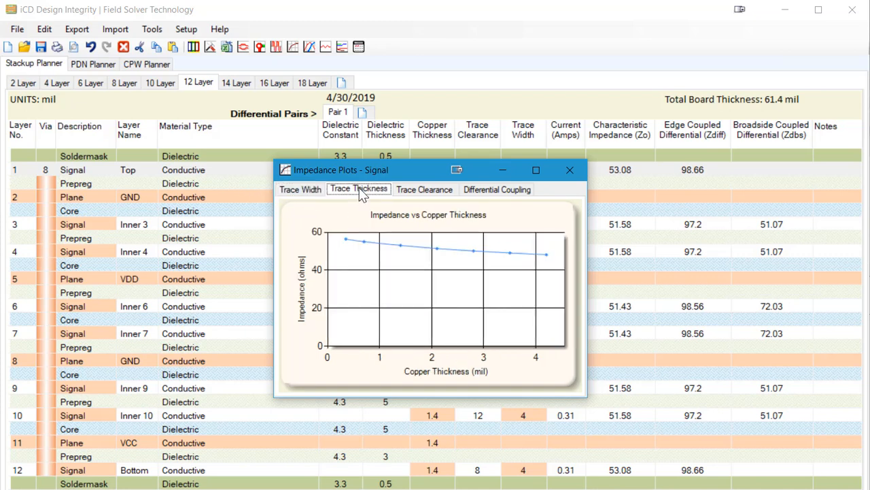
left_click(425, 193)
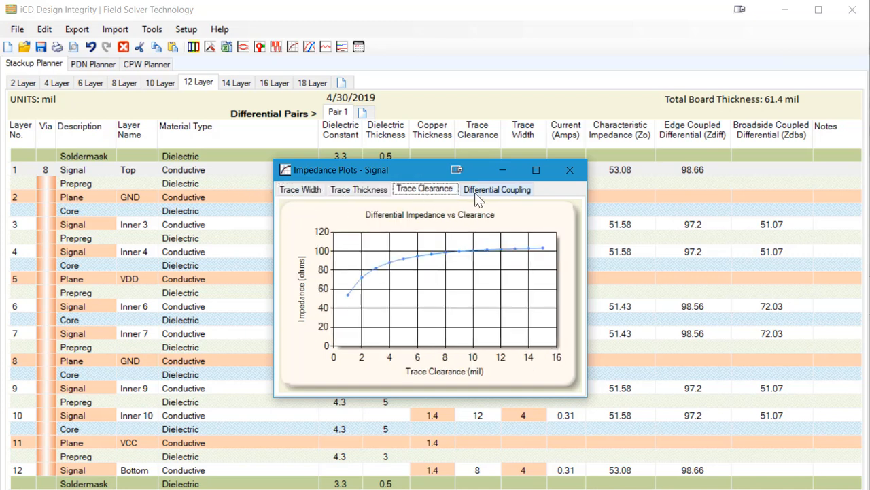
left_click(491, 192)
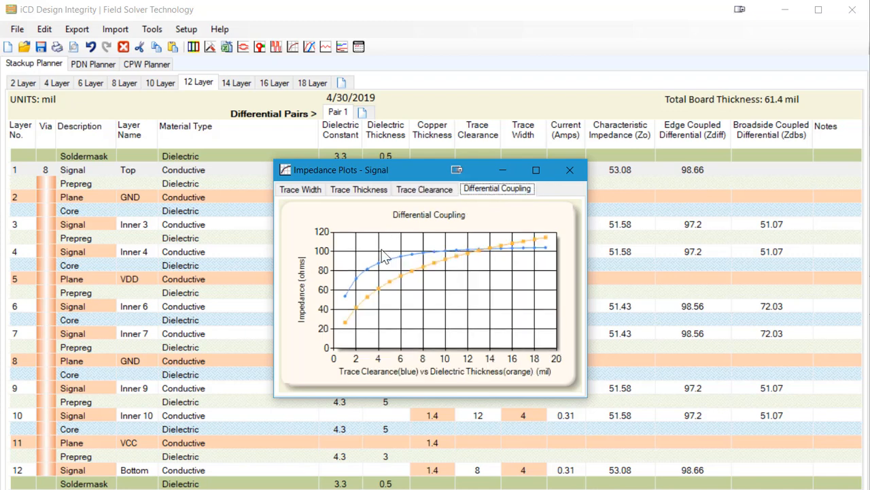
Step: Examine the impedance plots for dielectric thickness and dielectric constant of the prepreg below the Top layer, and close them
left_click(655, 182)
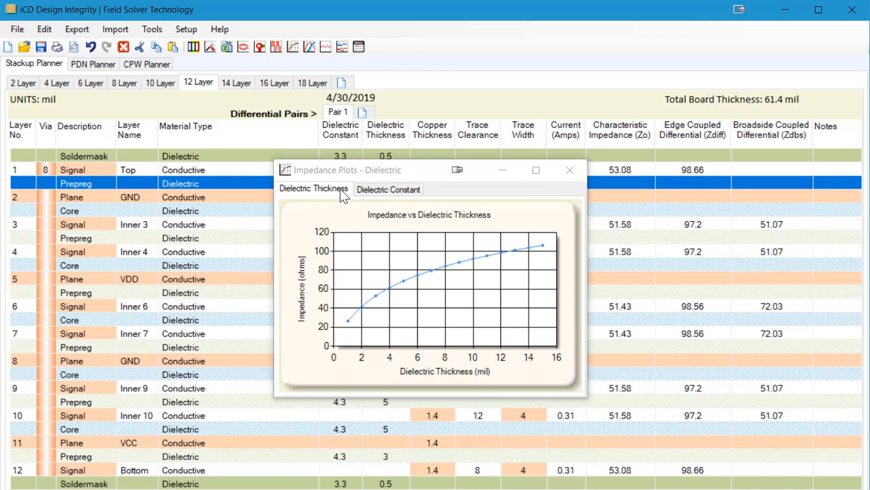
left_click(388, 189)
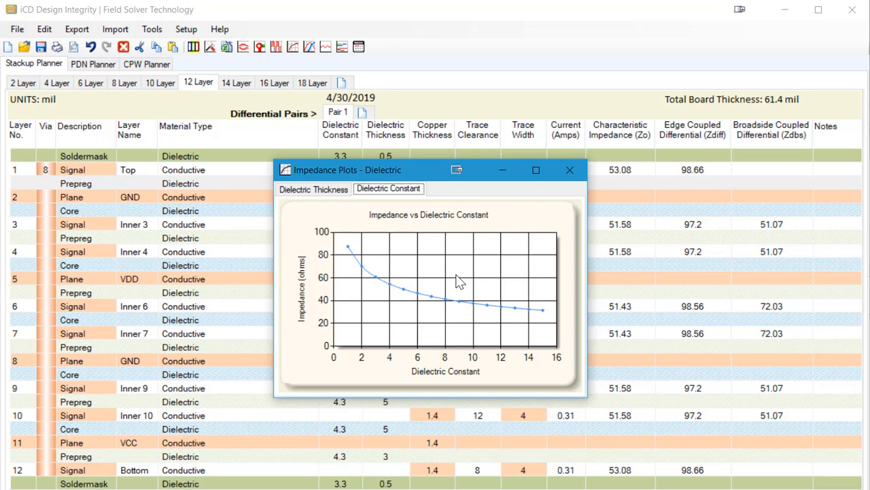
left_click(570, 170)
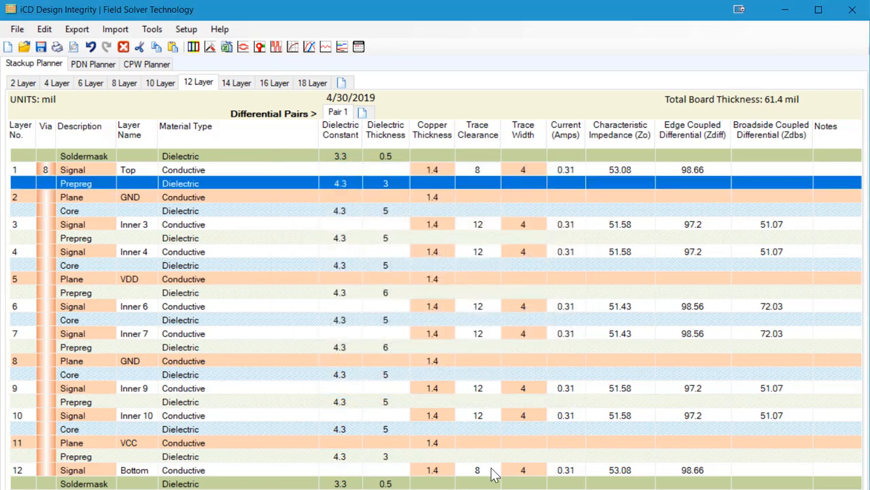
Step: Set the Top layer's characteristic impedance to 50 ohms and its edge coupled differential impedance to 90 ohms
left_click(631, 170)
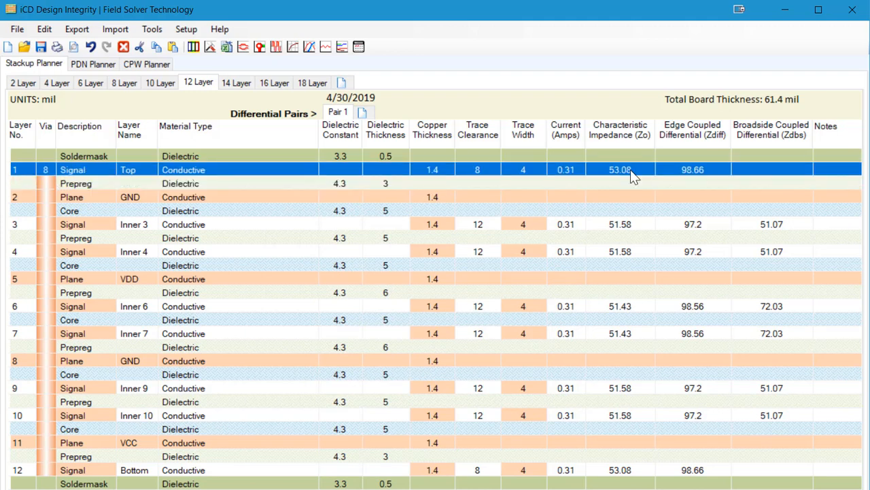
left_click(631, 169)
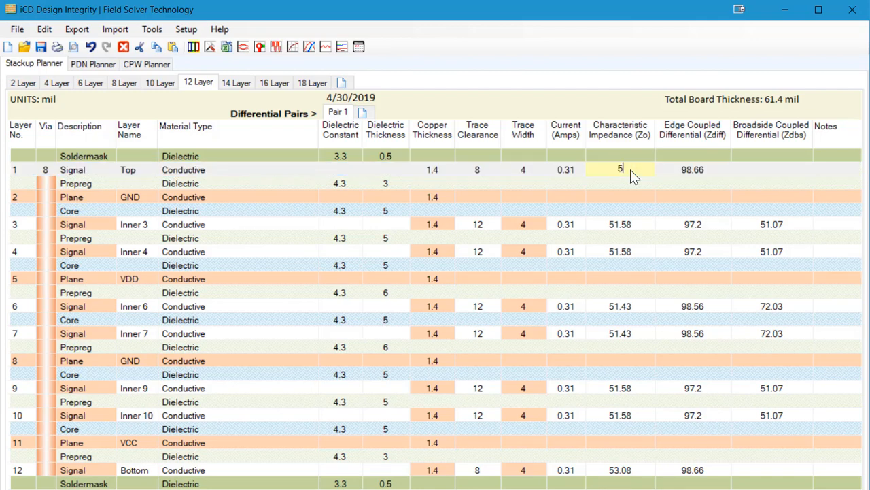
key("Return")
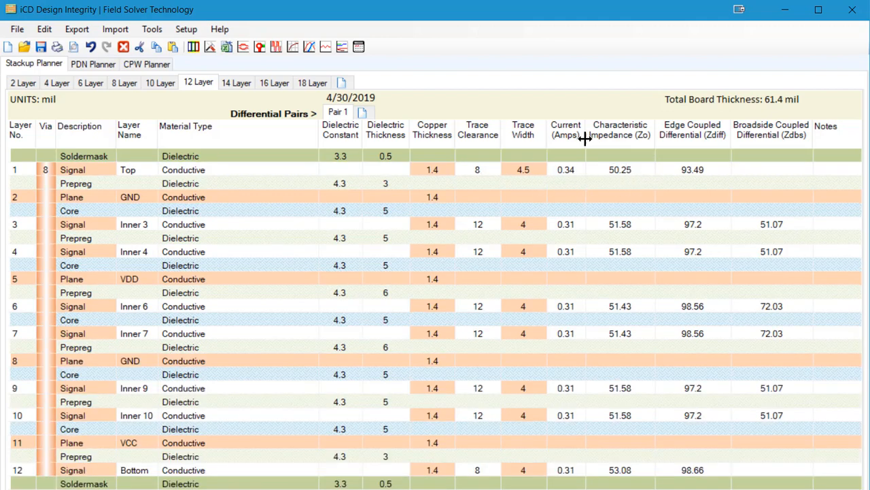
left_click(713, 168)
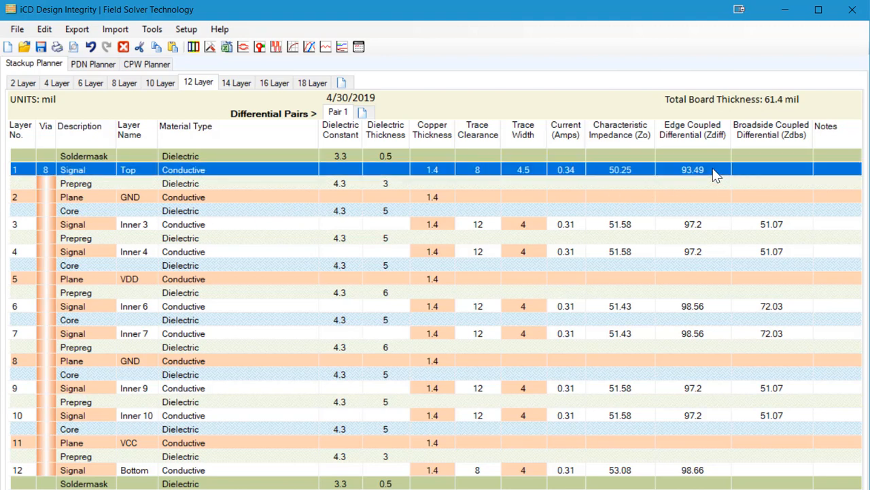
left_click(712, 168)
type("90")
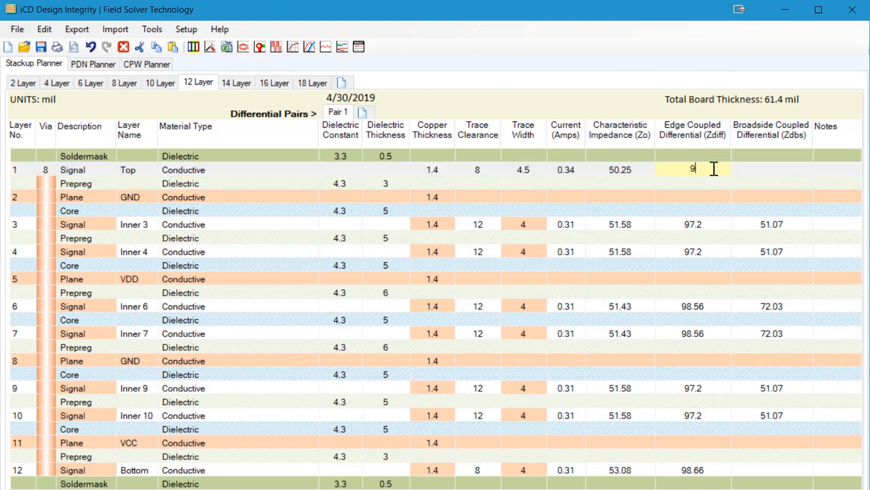
key("Return")
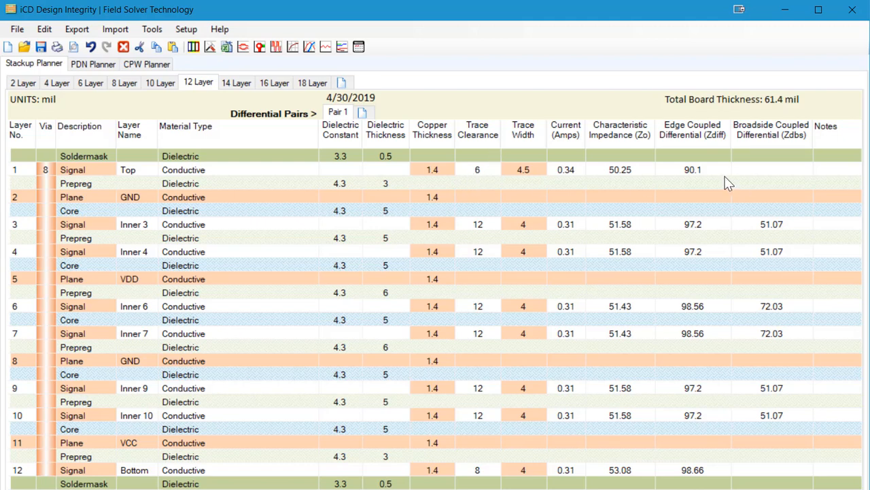
Step: Edit the dielectric of the prepreg below the Top layer, filtering the materials library by manufacturer EMC, material name 888 and frequency 1GHz
right_click(287, 181)
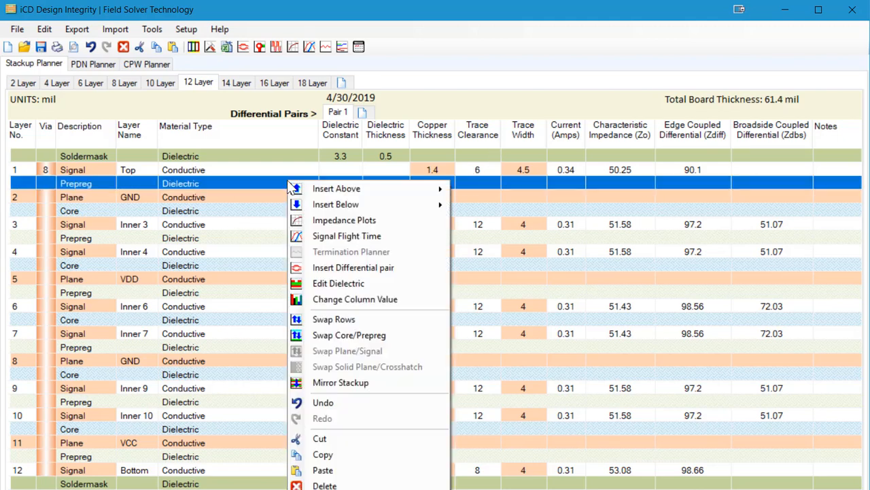
left_click(356, 283)
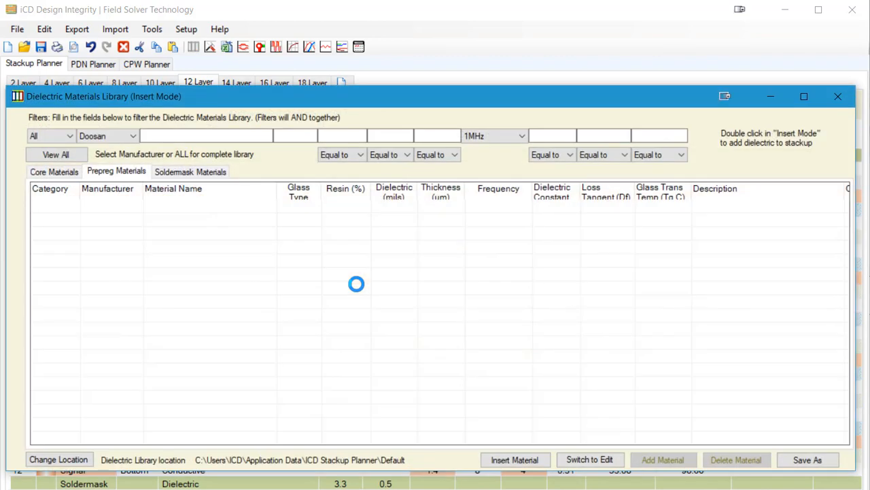
left_click(133, 136)
scroll(134, 146, "up", 2)
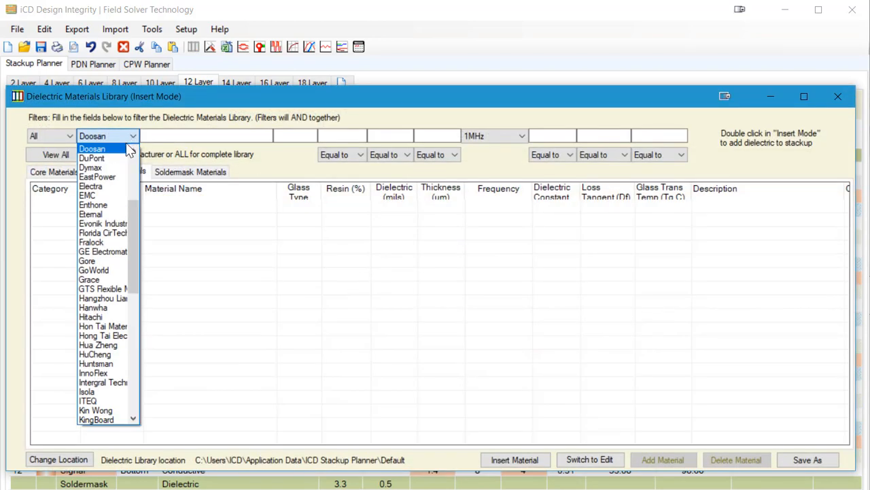
left_click(110, 196)
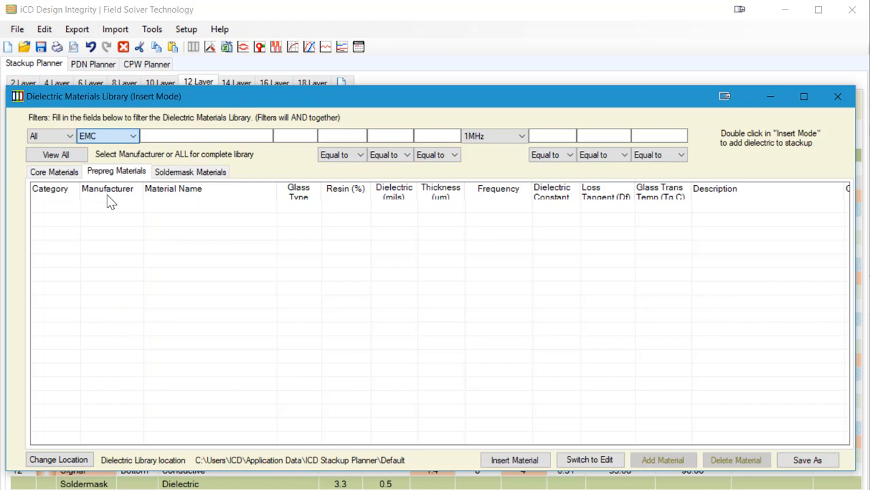
left_click(160, 136)
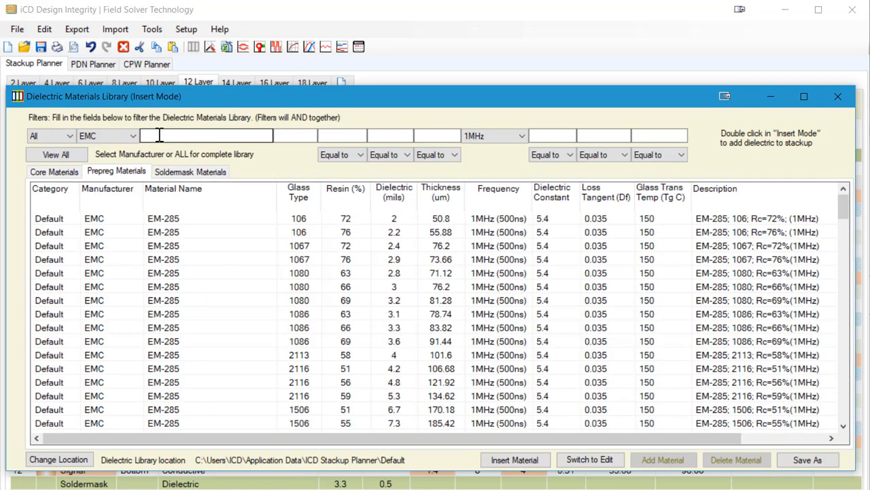
type("88")
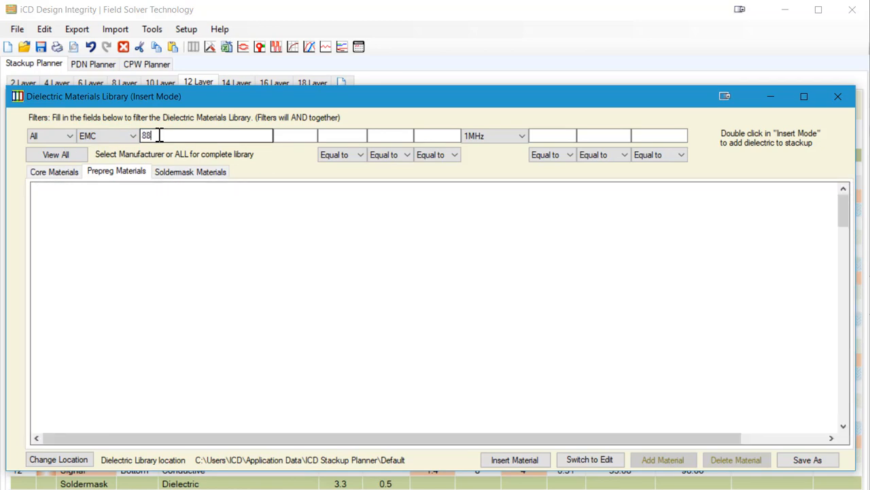
type("8")
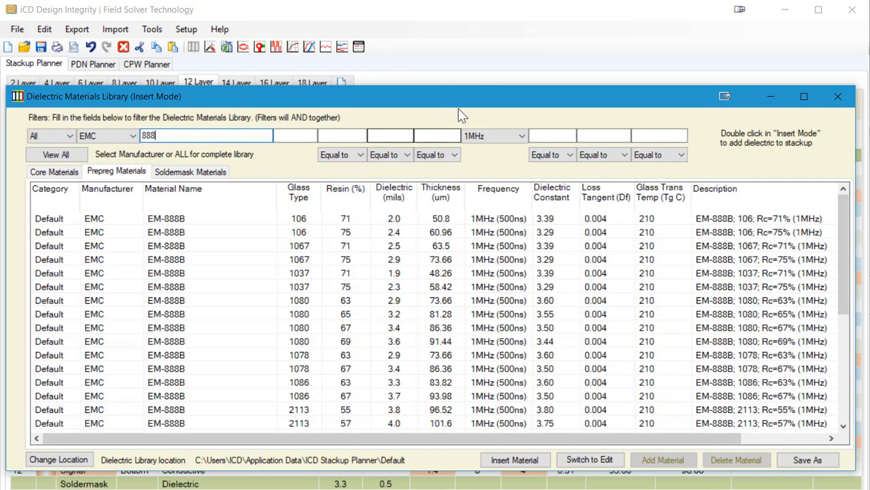
left_click(522, 136)
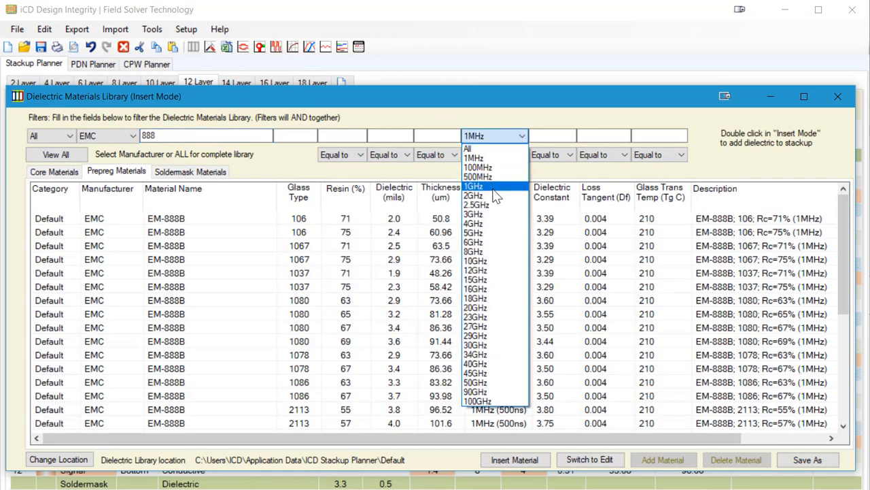
left_click(495, 186)
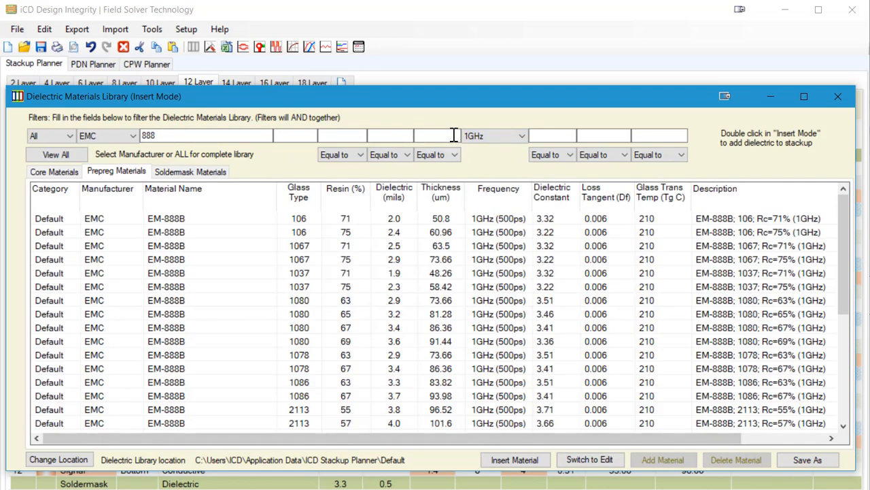
Step: Insert the 2.9 mil EM-888B; 1080; Rc=63% (1GHz) material as the prepreg below the Top layer
left_click_drag(433, 97, 438, 211)
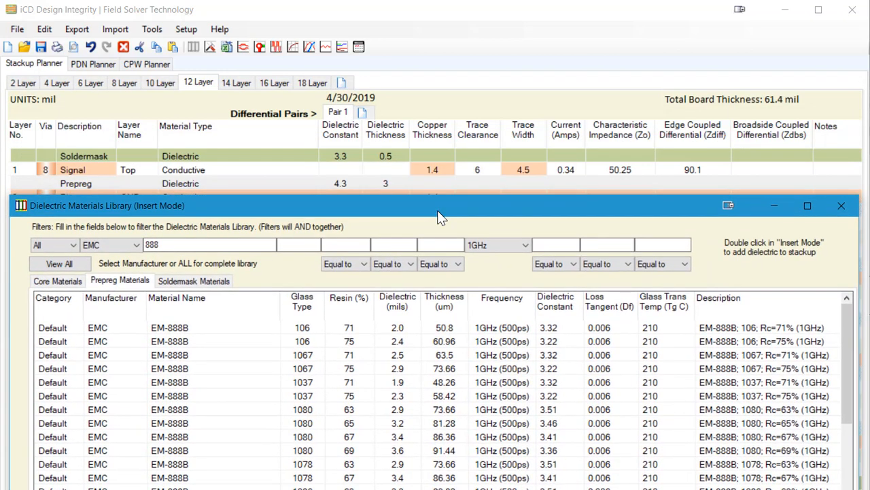
left_click(401, 411)
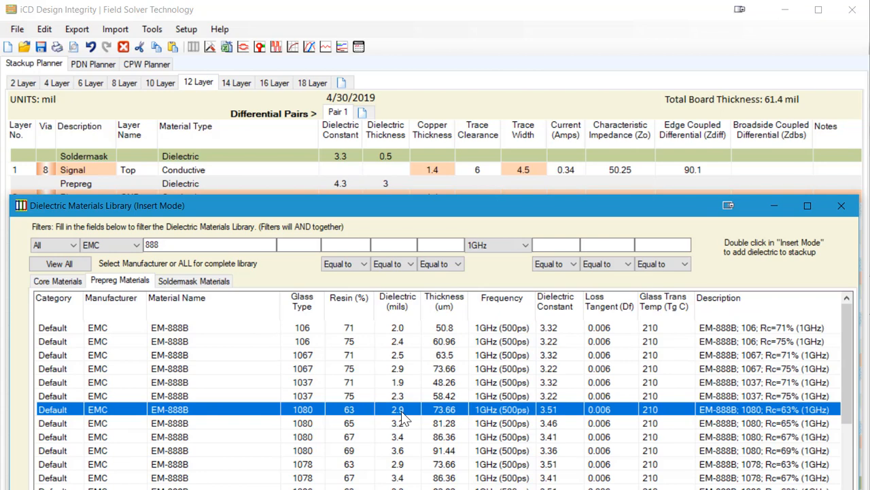
double_click(401, 410)
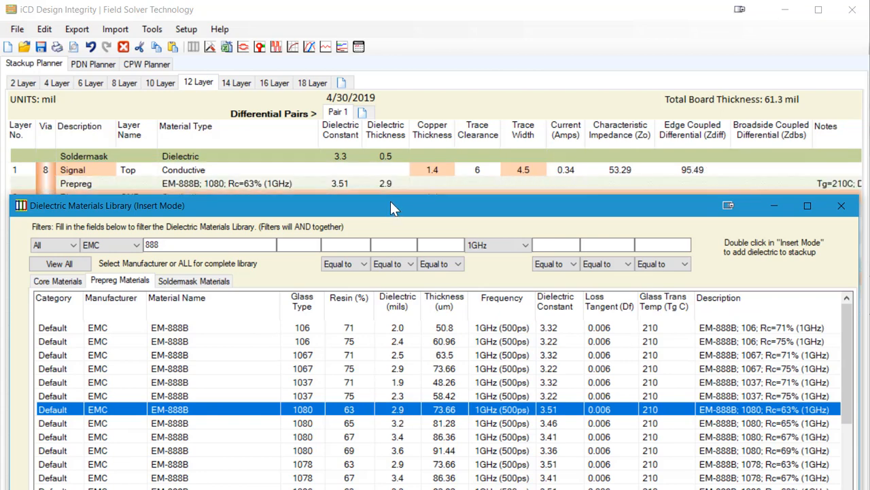
Step: With the new prepreg material in place, re-enter 50 ohms as the Top layer's characteristic impedance
left_click_drag(393, 205, 398, 353)
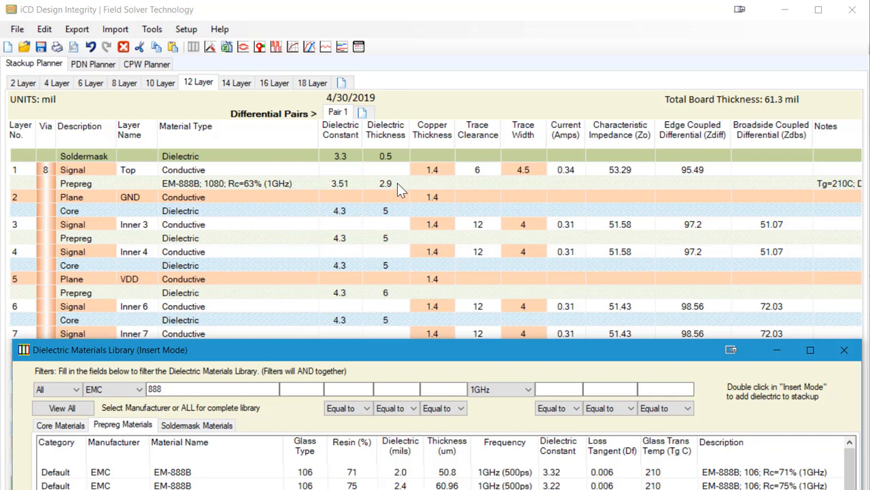
left_click(643, 171)
left_click(642, 170)
type("50")
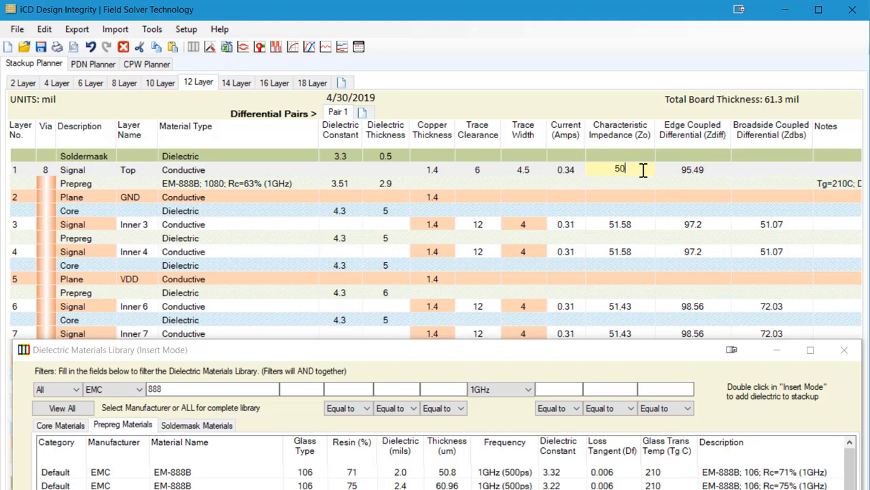
key("Return")
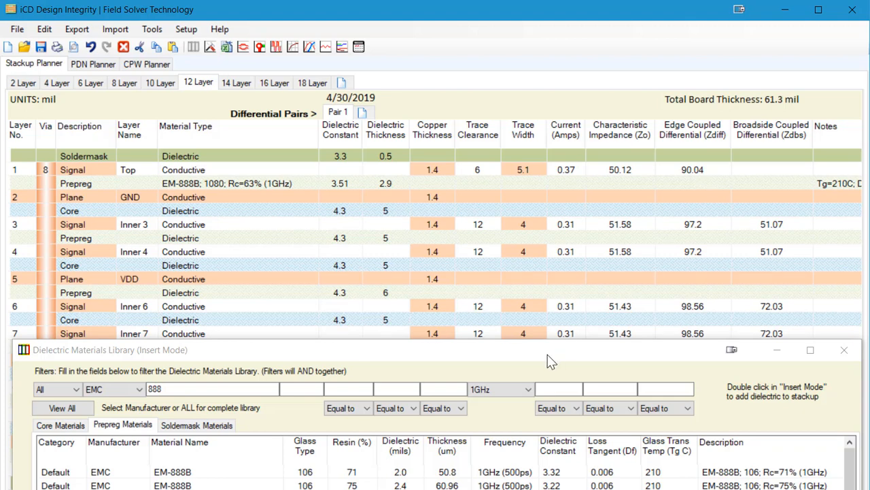
Step: Set the Inner 6 layer's characteristic impedance to 40 ohms and its edge coupled differential impedance to 80 ohms
left_click_drag(547, 355, 552, 402)
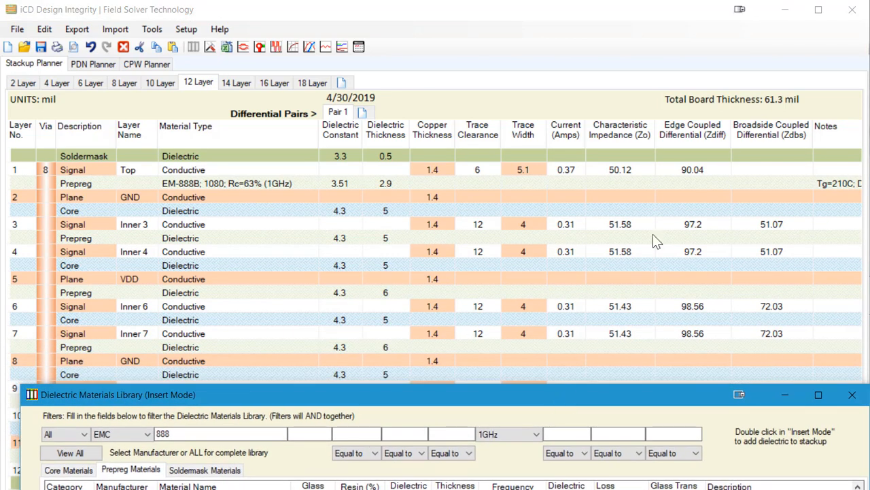
left_click(634, 308)
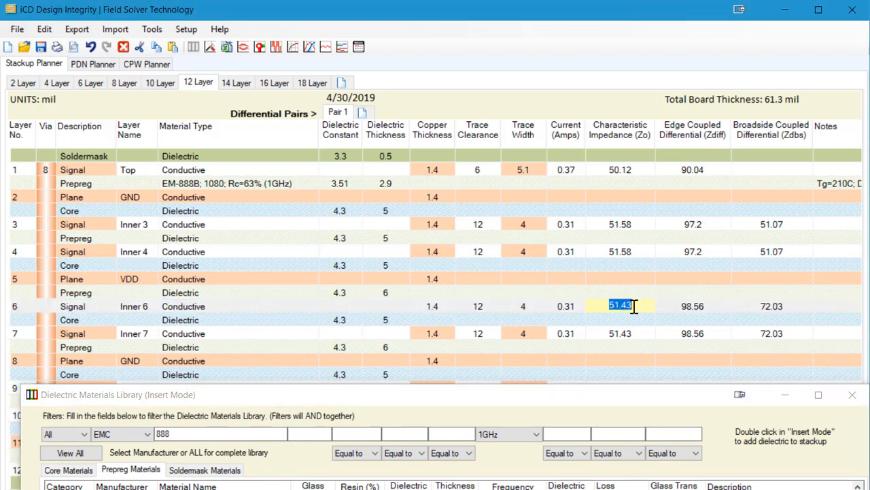
type("40")
key("Return")
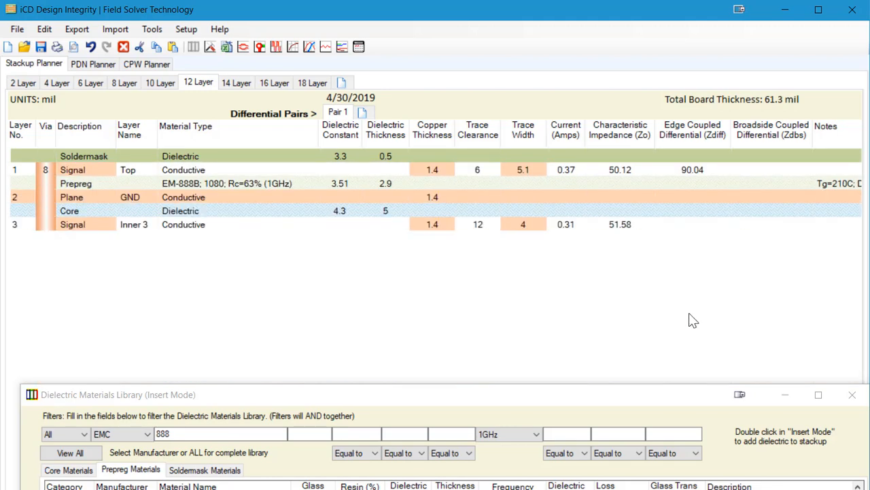
left_click(698, 307)
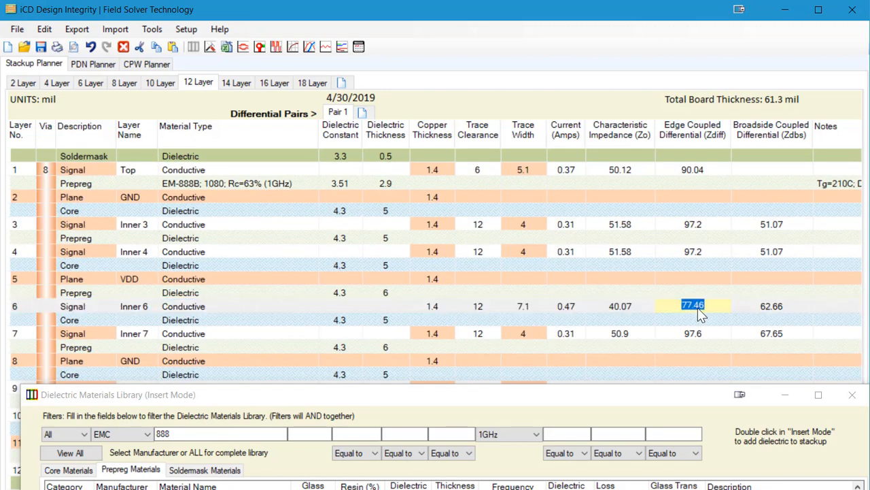
type("80")
key("Return")
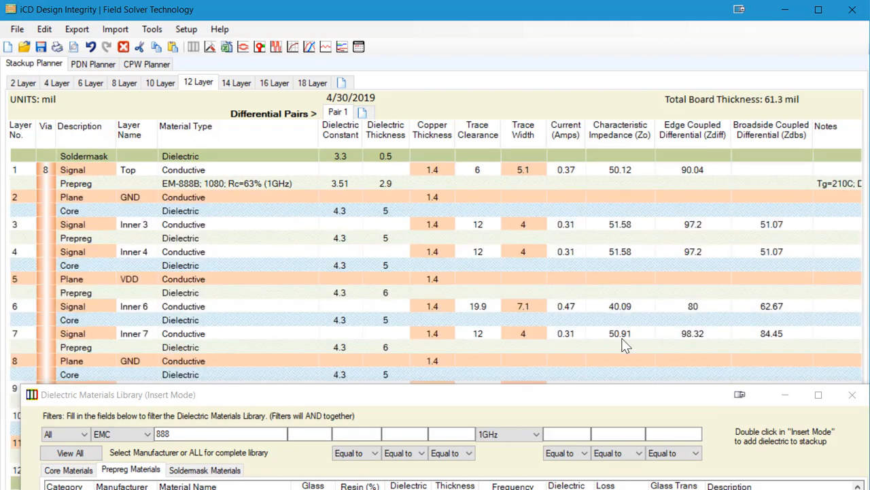
Step: Set the Inner 7 layer's characteristic impedance to 50 ohms and its edge coupled differential impedance to 100 ohms
left_click(645, 333)
left_click(644, 333)
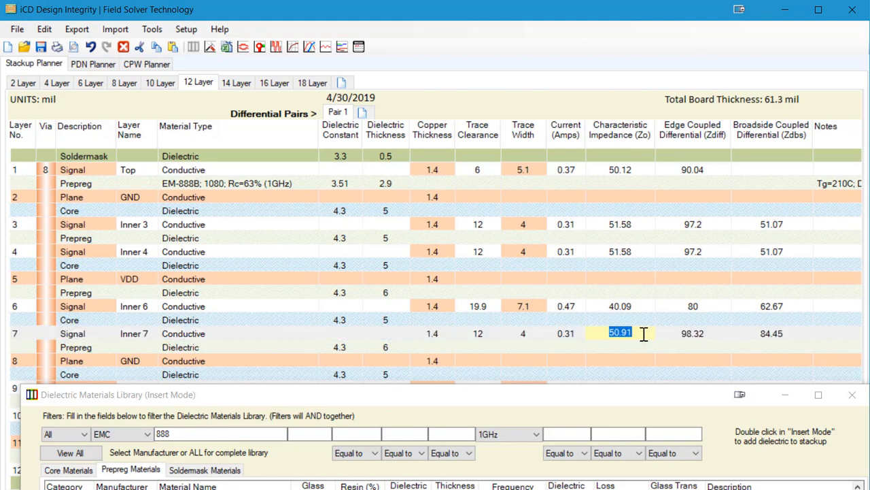
type("50")
key("Return")
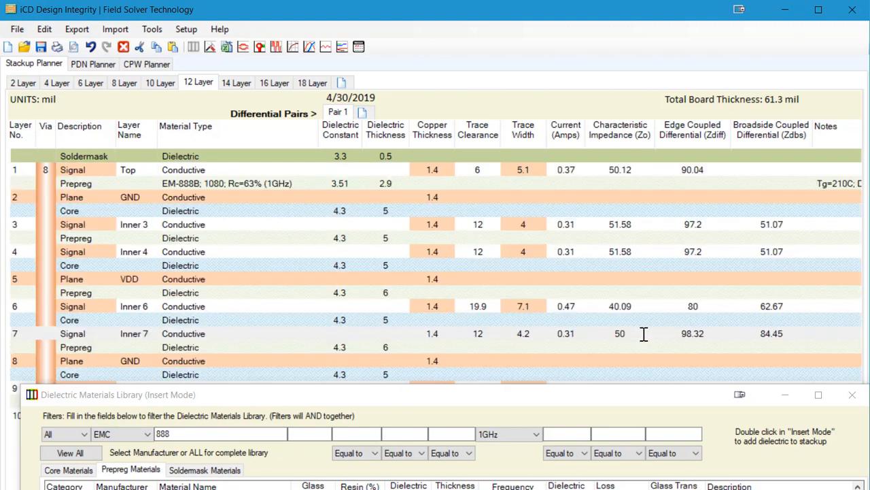
left_click(705, 336)
left_click(704, 336)
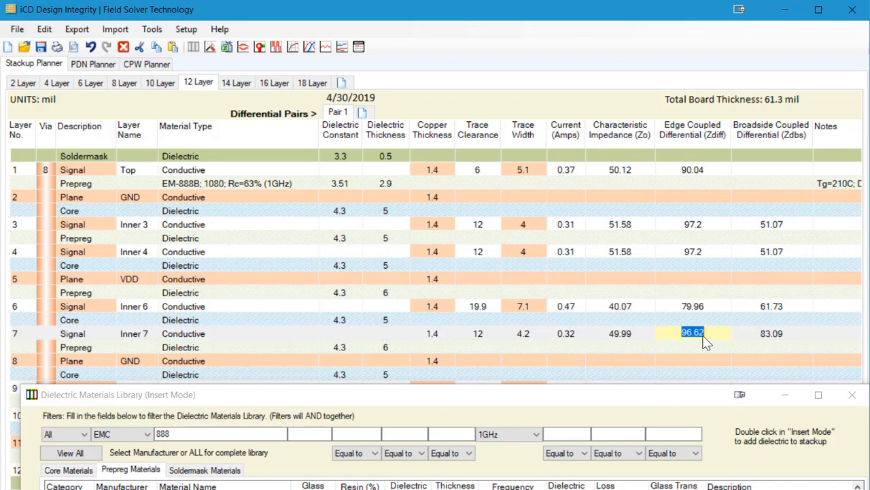
type("1000")
key("BackSpace")
key("Return")
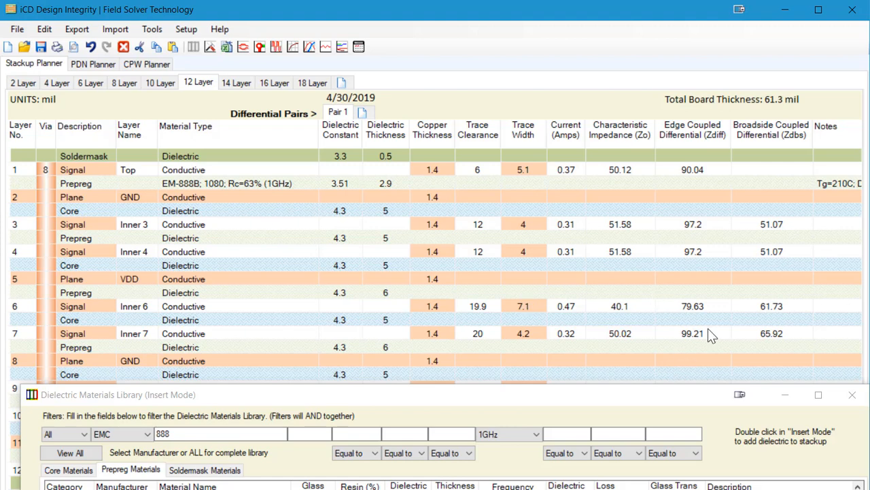
Step: Insert the 5.9 mil EM-888B; 1652; Rc=51% (1GHz) material as the prepreg between the VDD plane and Inner 6
left_click(298, 293)
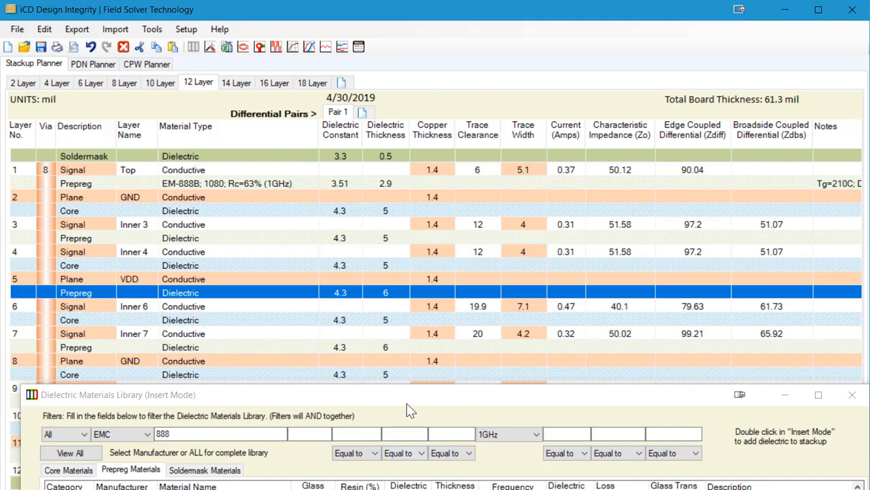
left_click_drag(407, 401, 427, 51)
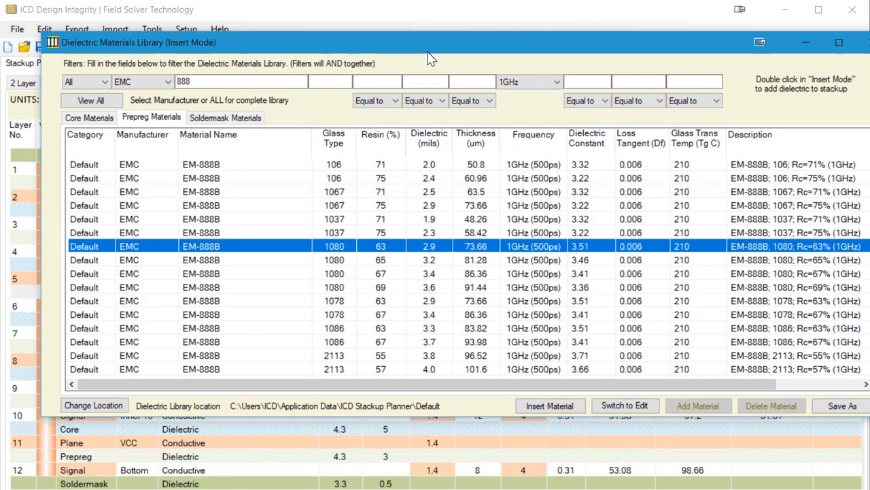
left_click(448, 262)
scroll(475, 306, "down", 3)
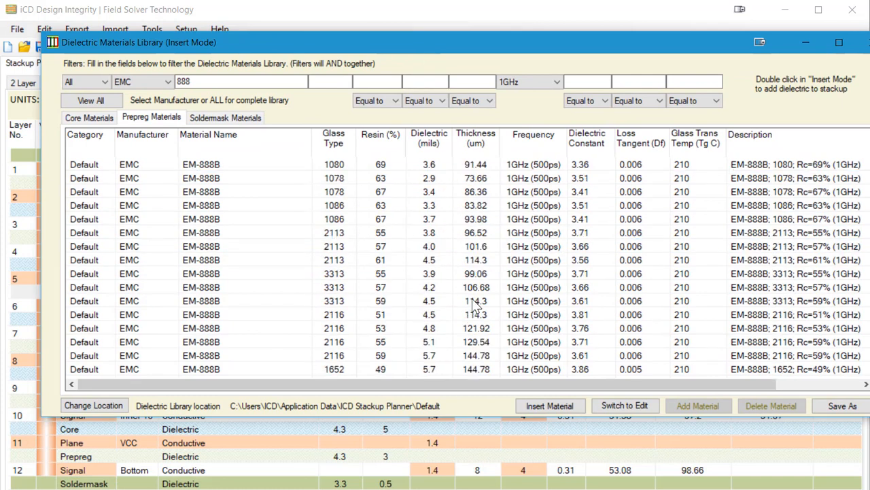
scroll(476, 306, "down", 1)
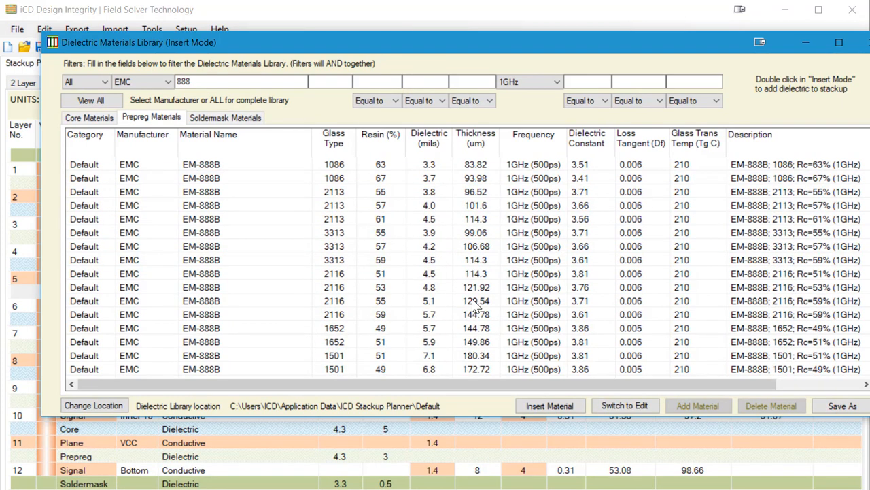
left_click(401, 342)
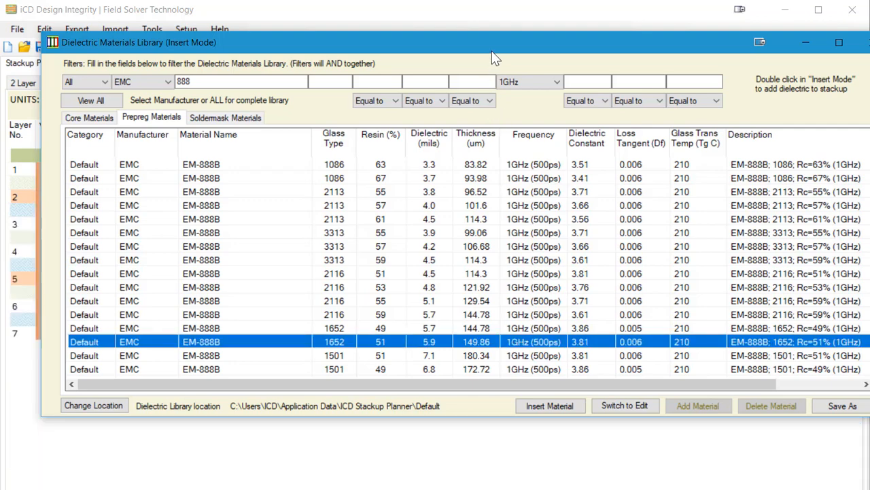
Step: Insert the same 5.9 mil EM-888B; 1652; Rc=51% (1GHz) material as the prepreg between Inner 7 and the layer 8 GND plane
left_click_drag(494, 43, 459, 426)
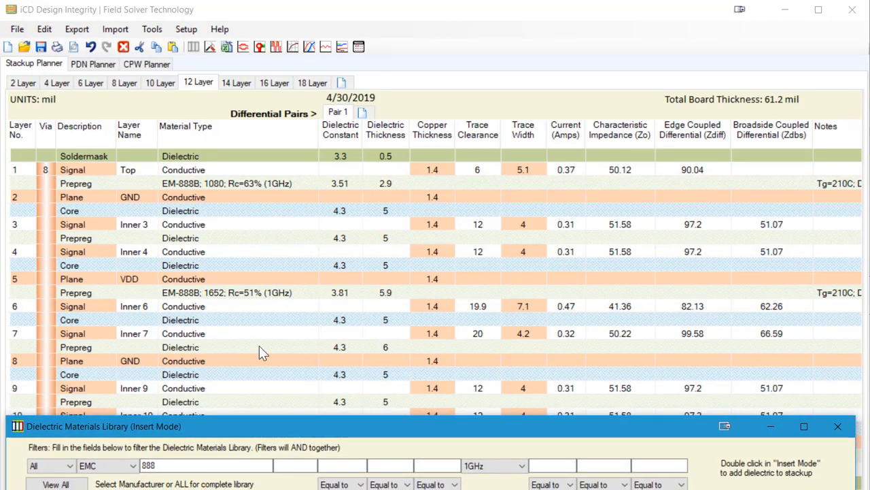
left_click(271, 351)
left_click_drag(288, 425, 313, 67)
double_click(309, 370)
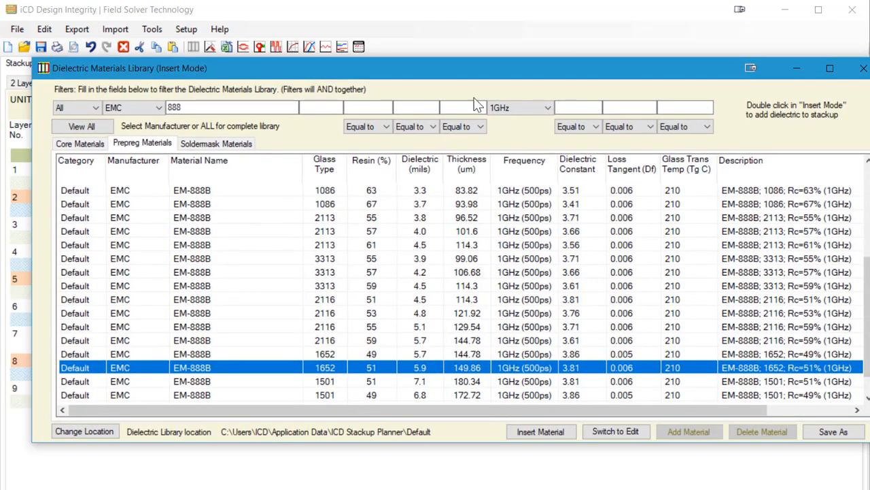
Step: Insert the 5 mil EM-888; 2-1067; Rc=70% (1GHz) material as the core between Inner 6 and Inner 7, and close the materials library
left_click_drag(458, 78, 453, 385)
left_click(426, 321)
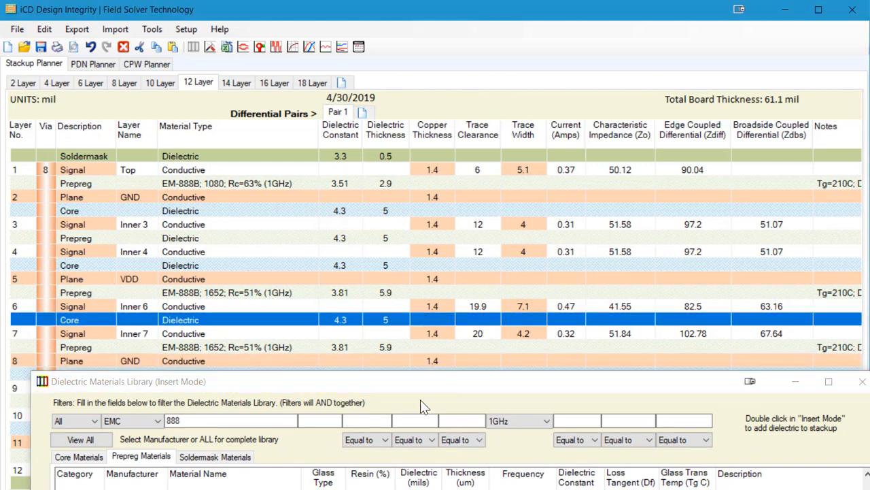
left_click(401, 480)
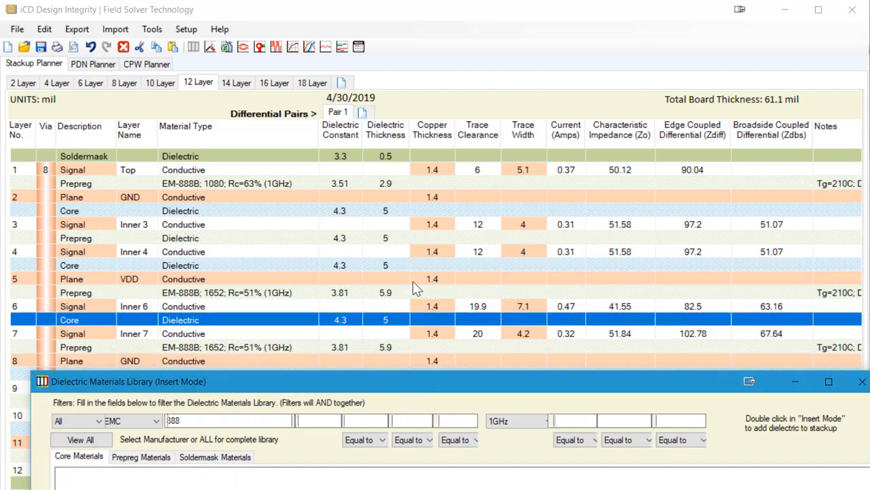
left_click_drag(413, 281, 426, 148)
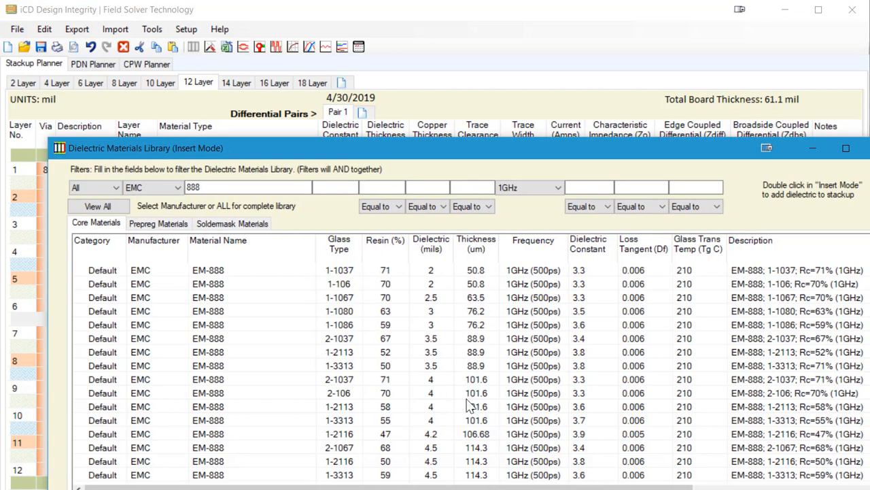
scroll(469, 405, "down", 3)
left_click(439, 369)
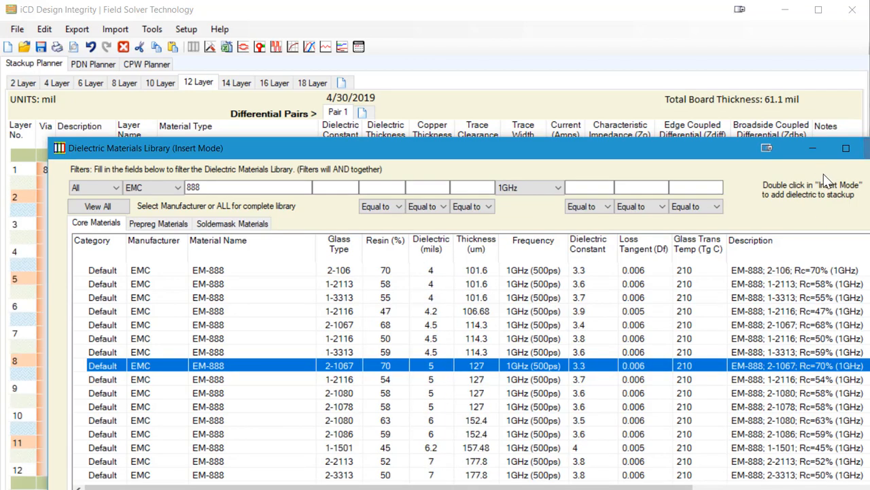
left_click(867, 147)
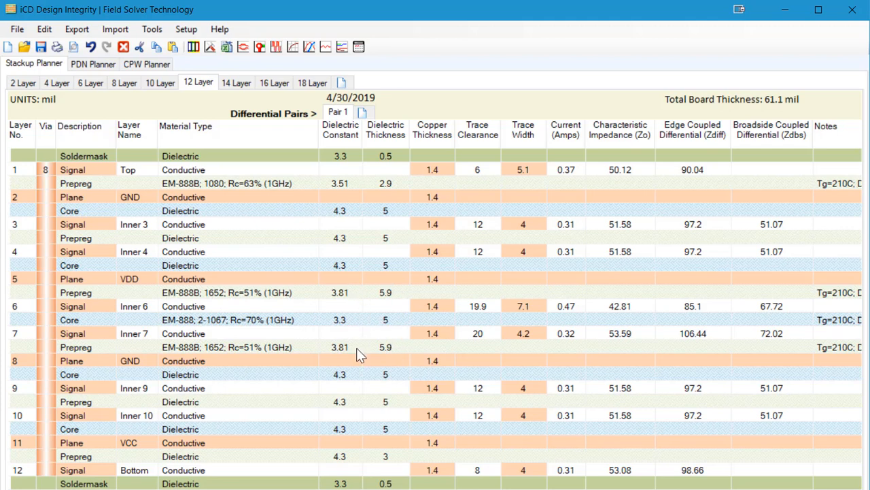
Step: With the new dielectrics in place, re-enter 40 ohms characteristic and 80 ohms edge coupled differential impedance for the Inner 6 layer
left_click(636, 306)
left_click(635, 306)
type("40")
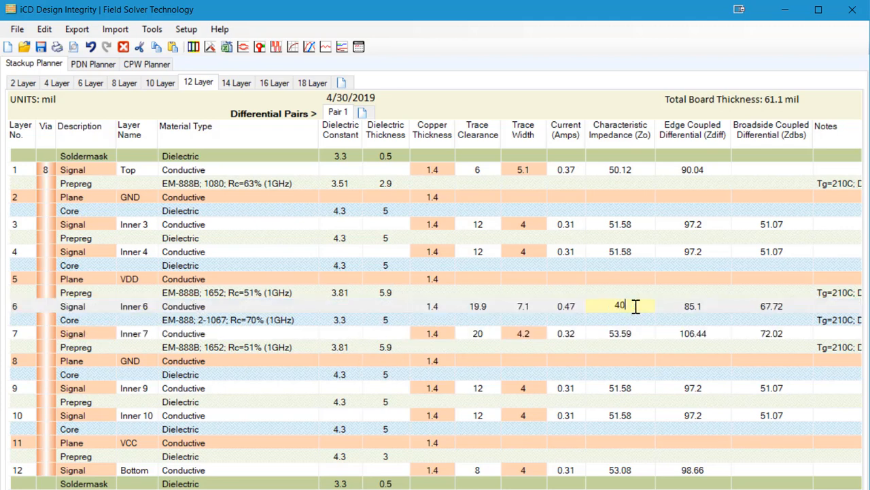
key("Return")
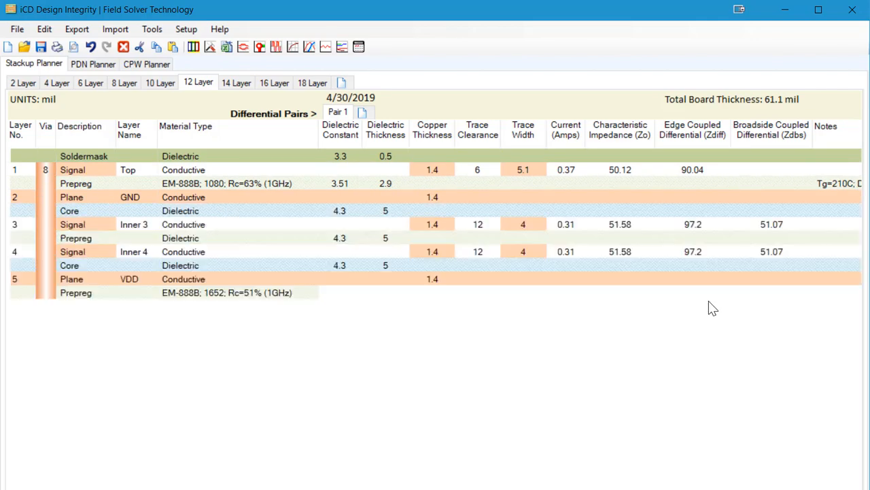
left_click(704, 306)
left_click(704, 305)
type("4")
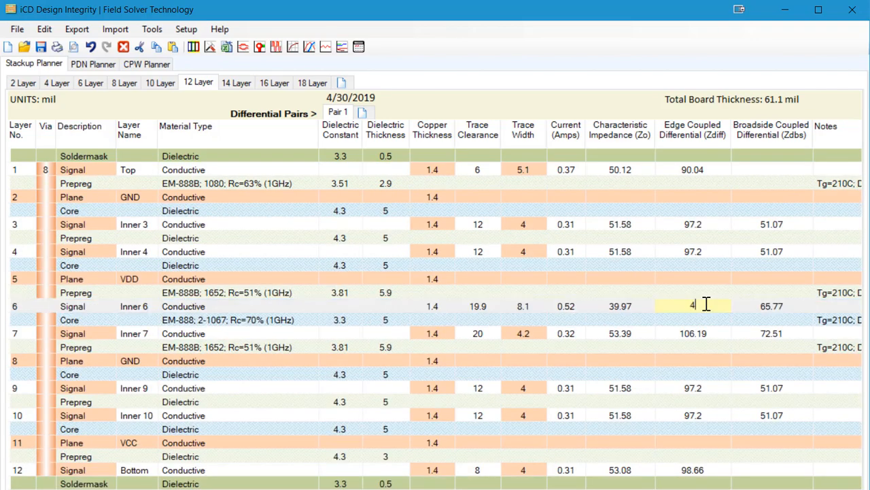
type("890")
key("BackSpace")
key("BackSpace")
type("0")
key("Return")
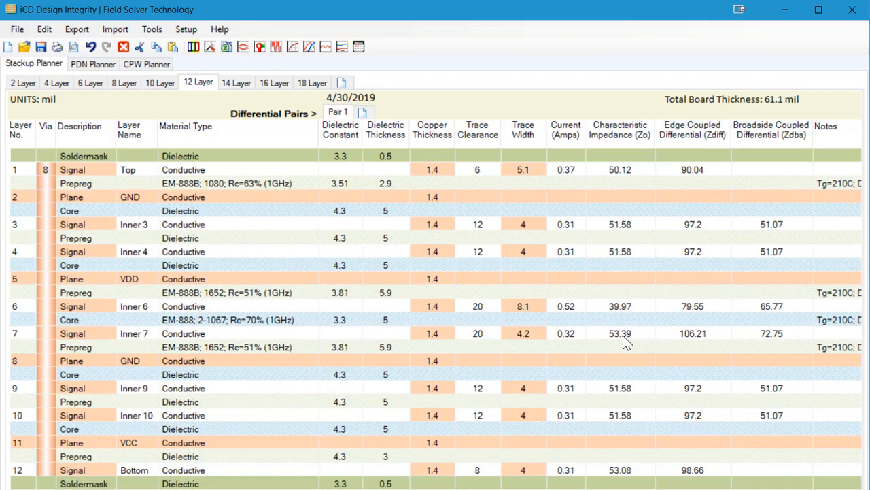
Step: Re-enter 50 ohms characteristic and 100 ohms edge coupled differential impedance for the Inner 7 layer
left_click(624, 333)
left_click(624, 334)
type("50")
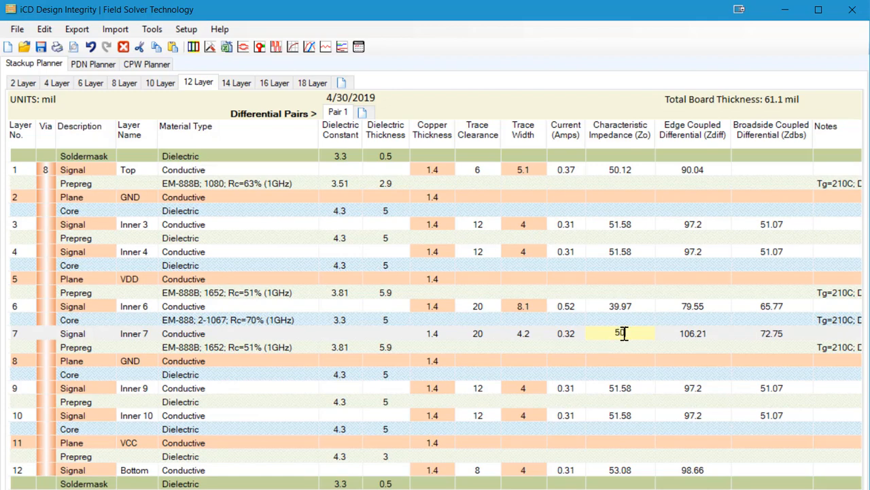
key("Return")
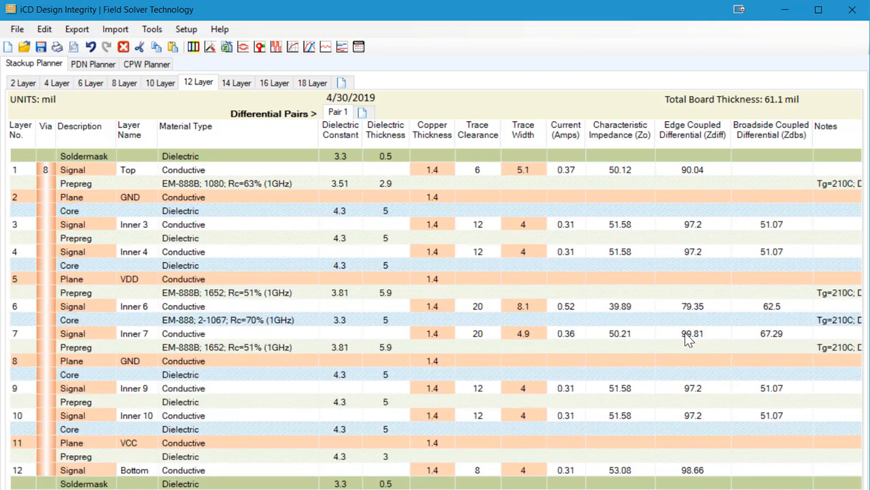
left_click(686, 334)
left_click(687, 333)
type("100")
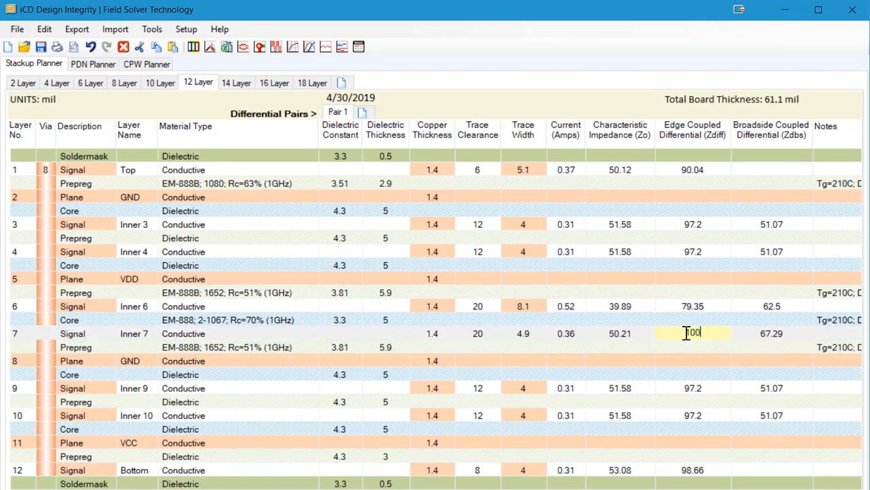
key("Return")
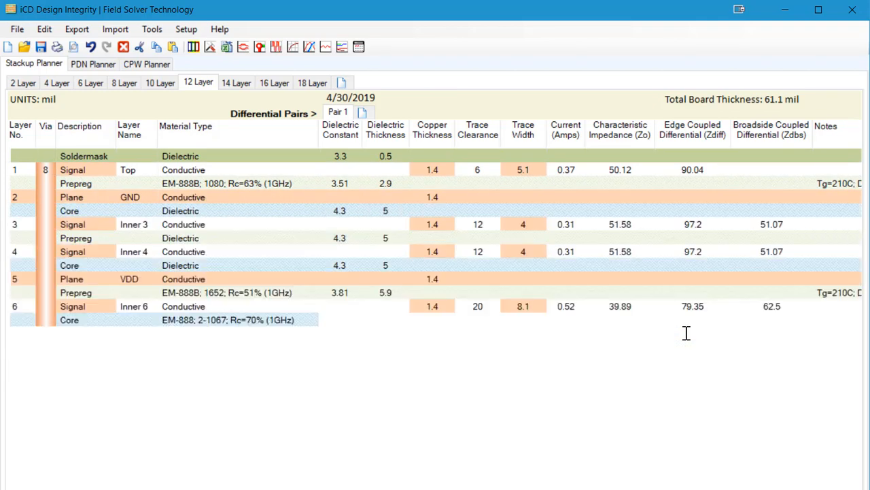